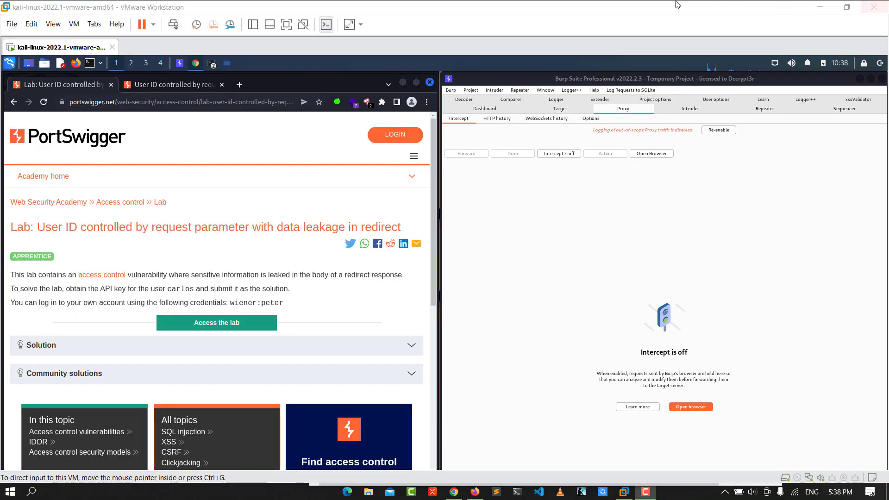
- Switch the VMware virtual machine to full-screen mode
left_click(286, 24)
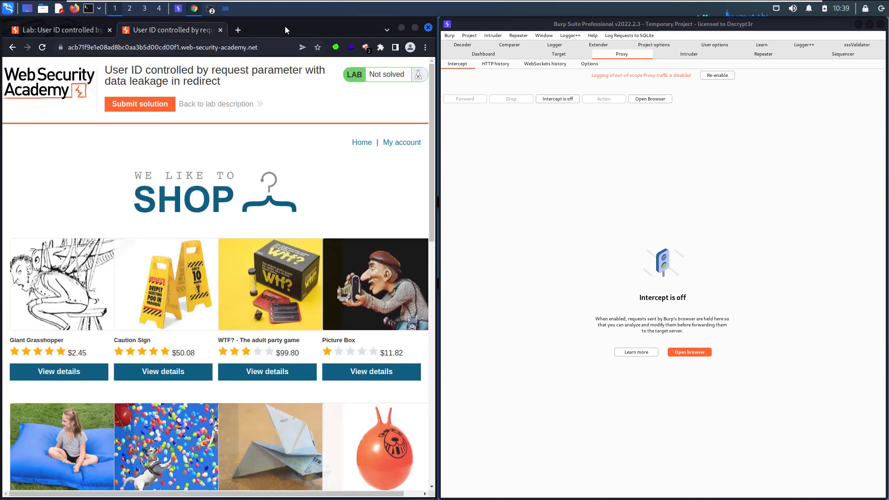
- Log in as wiener with the saved username and dismiss Chrome's save-password prompt
left_click(402, 143)
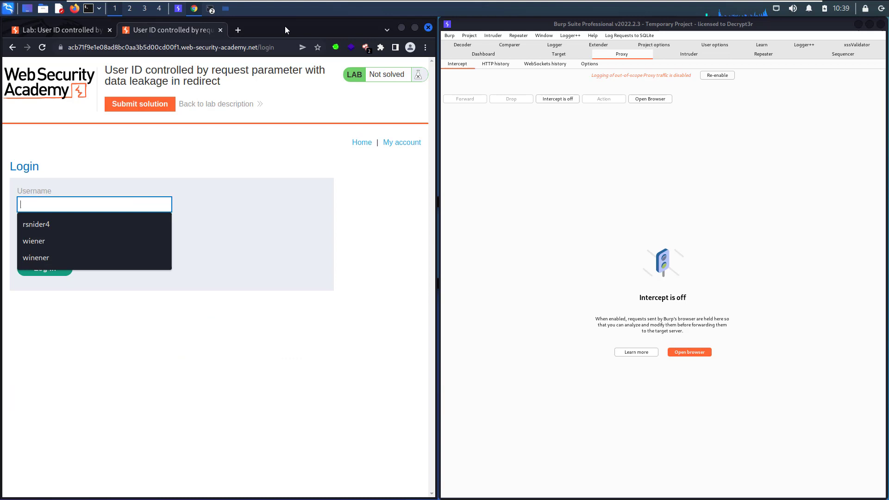
key("Down")
key("Down")
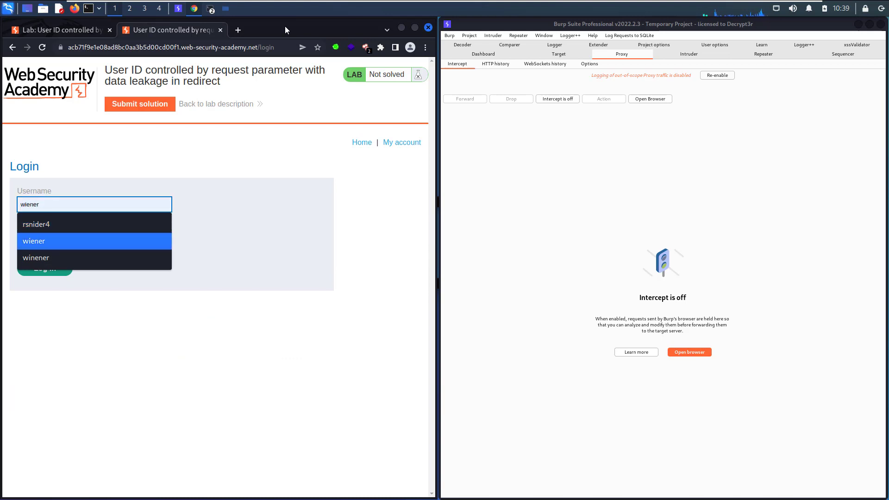
key("Return")
key("Tab")
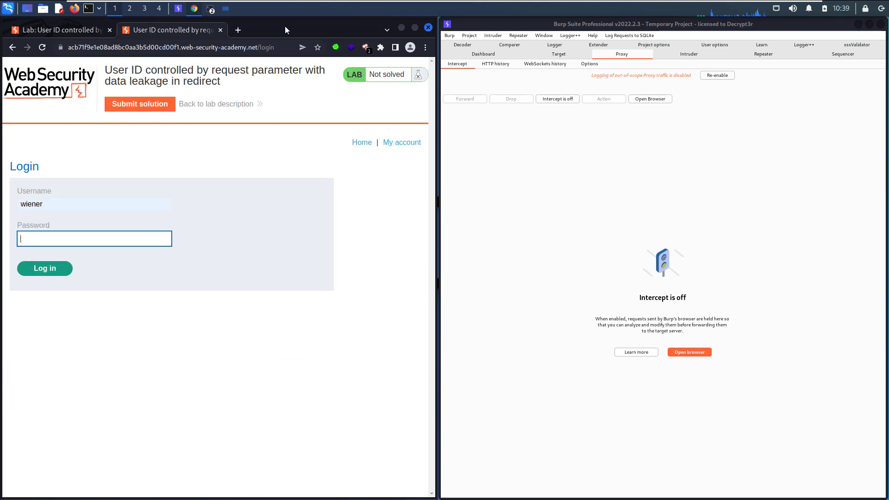
type("peter")
key("Return")
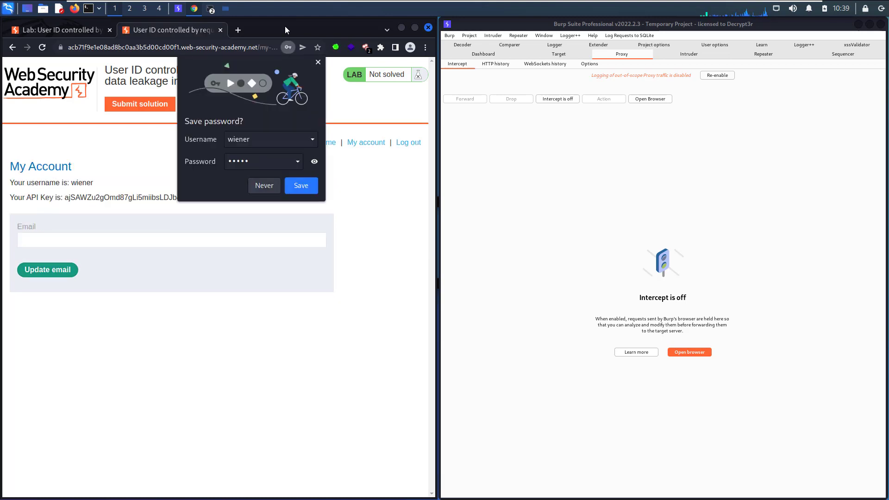
key("Return")
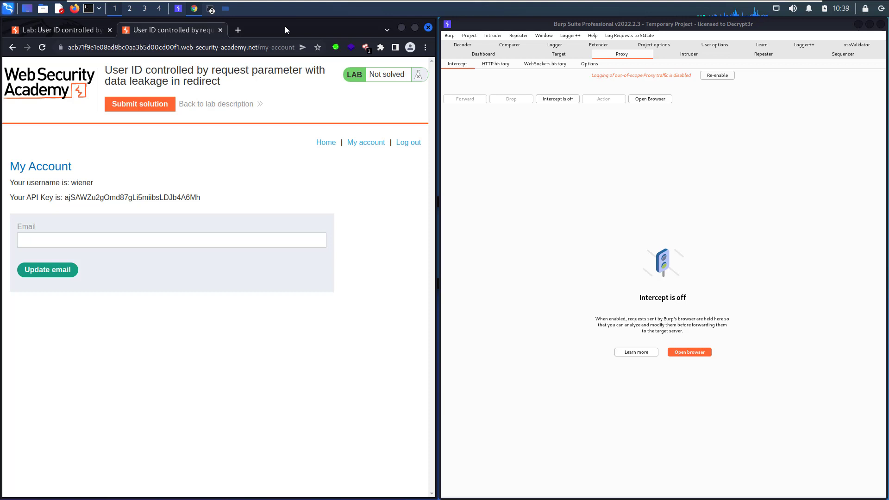
- Turn on Proxy interception and forward the held ad request
left_click(557, 98)
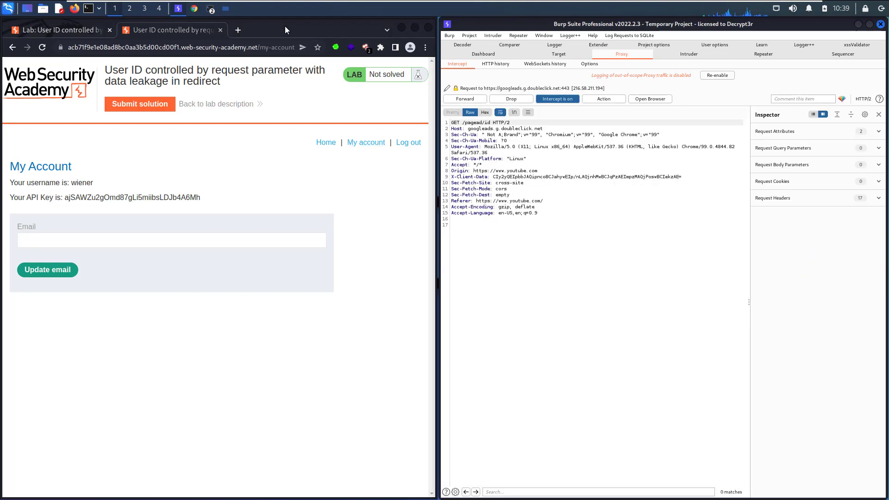
left_click(446, 89)
left_click(698, 299)
left_click(465, 99)
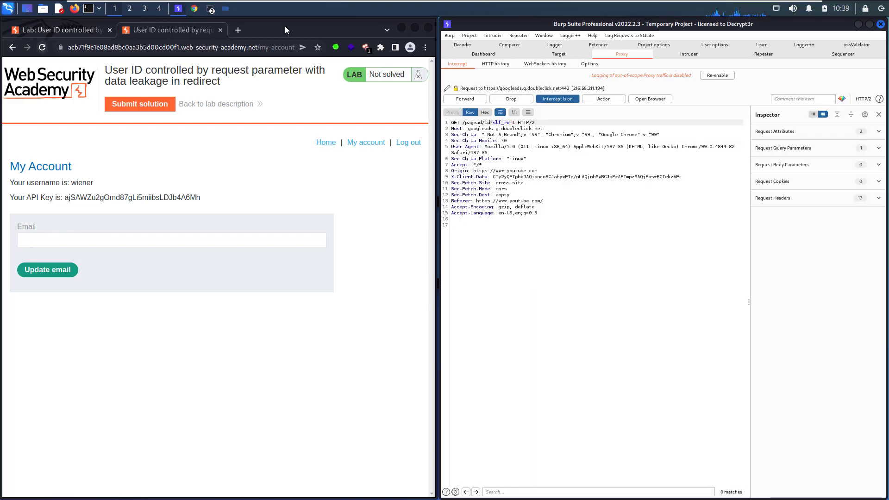
- Reload My Account in Chrome, forwarding unrelated requests until GET /my-account?id=wiener is held
left_click(285, 30)
key("F5")
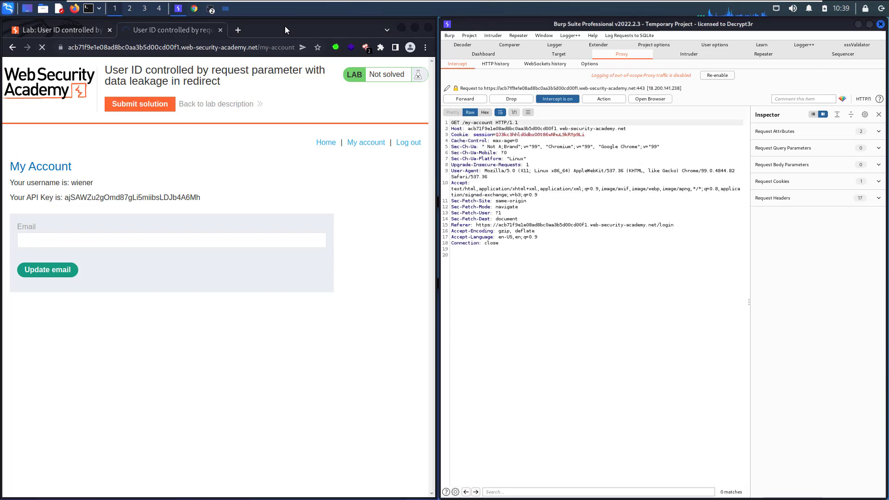
key("ctrl+f")
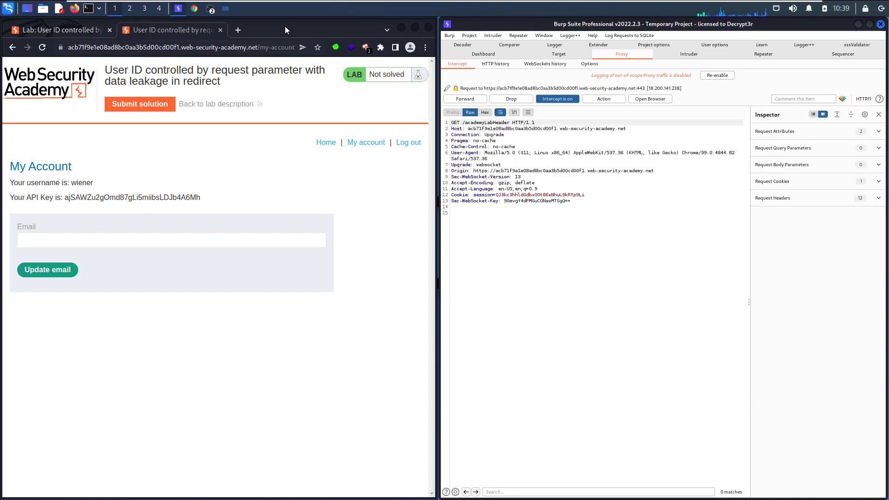
key("ctrl+f")
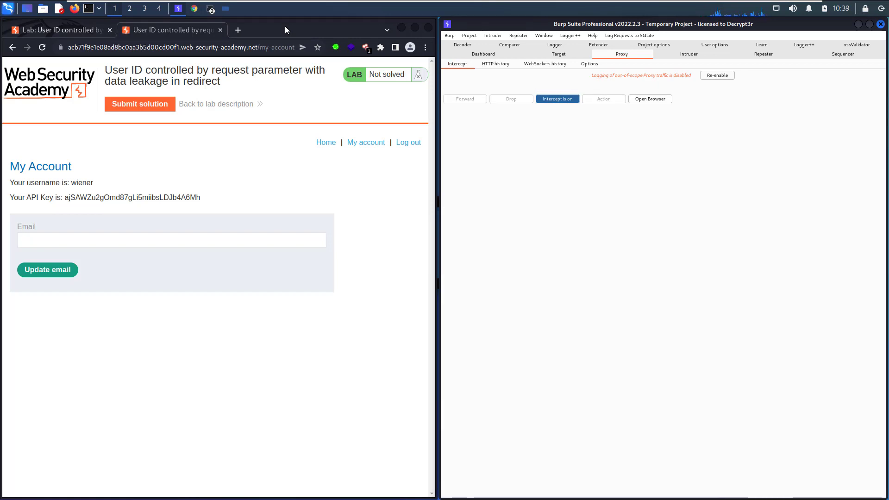
left_click(366, 142)
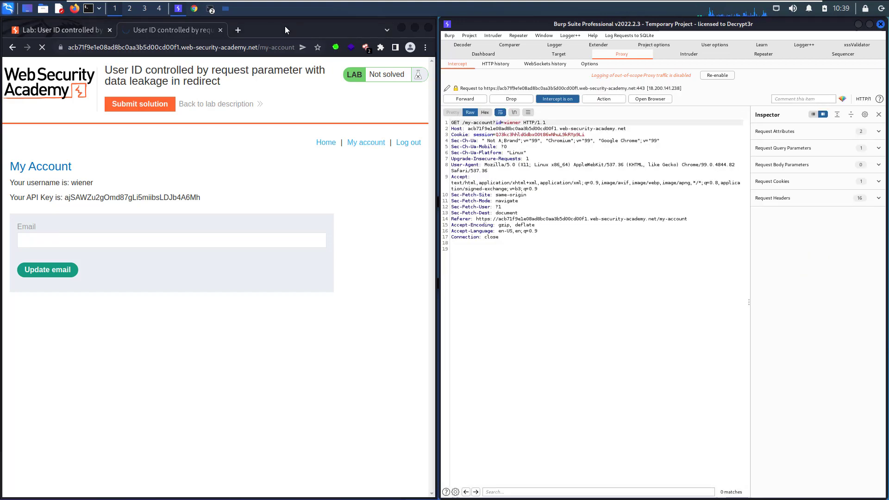
- Send the /my-account?id=wiener request to Repeater, stop intercepting, and resend it
key("shift+F10")
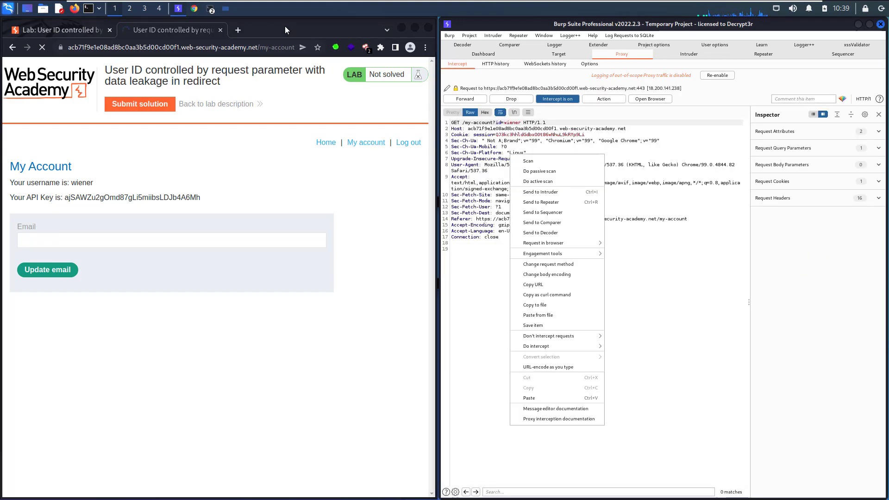
key("Down")
key("Down")
key("Down")
key("Down")
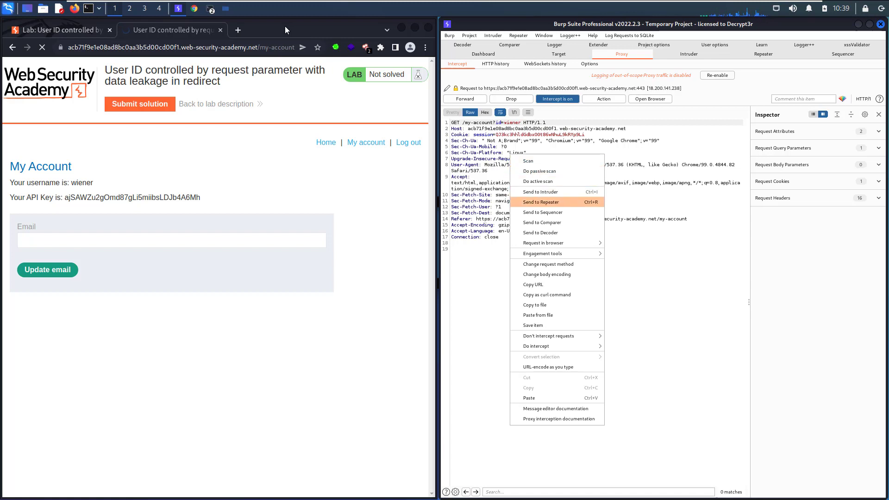
key("Return")
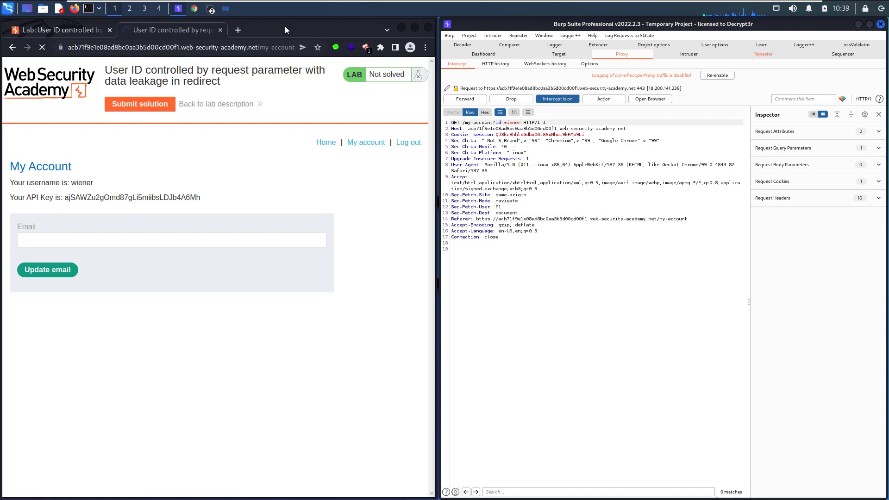
key("ctrl+t")
key("ctrl+shift+r")
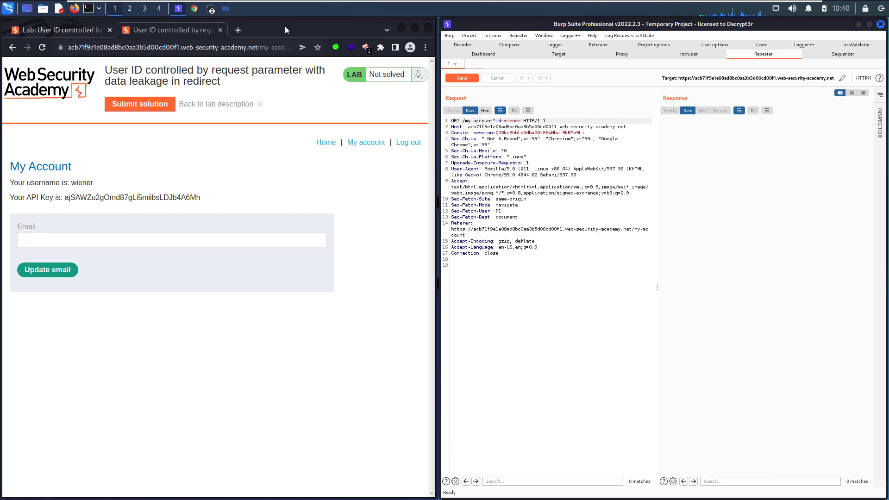
key("ctrl+Return")
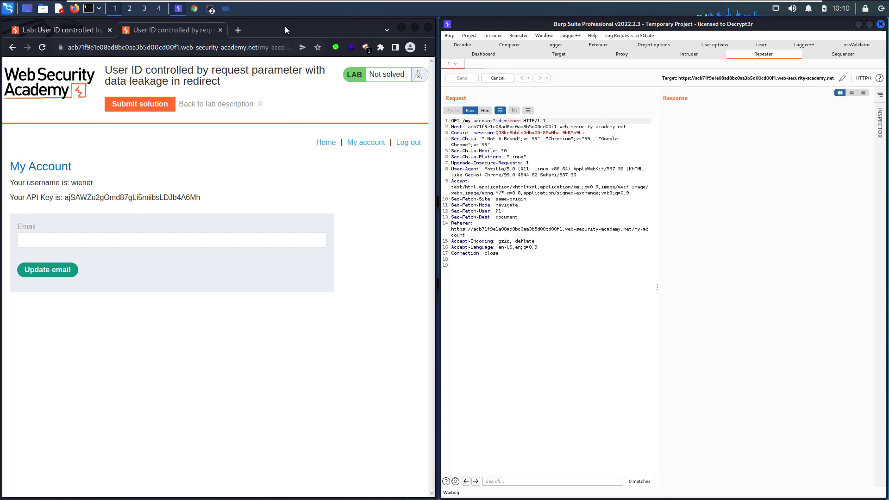
scroll(764, 299, "down", 2)
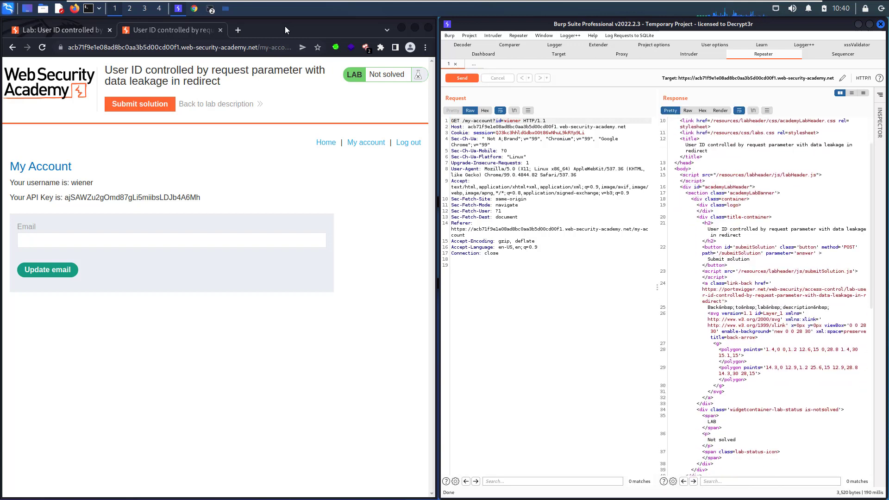
scroll(764, 298, "down", 2)
scroll(764, 298, "down", 2)
scroll(764, 298, "down", 2)
scroll(764, 299, "down", 3)
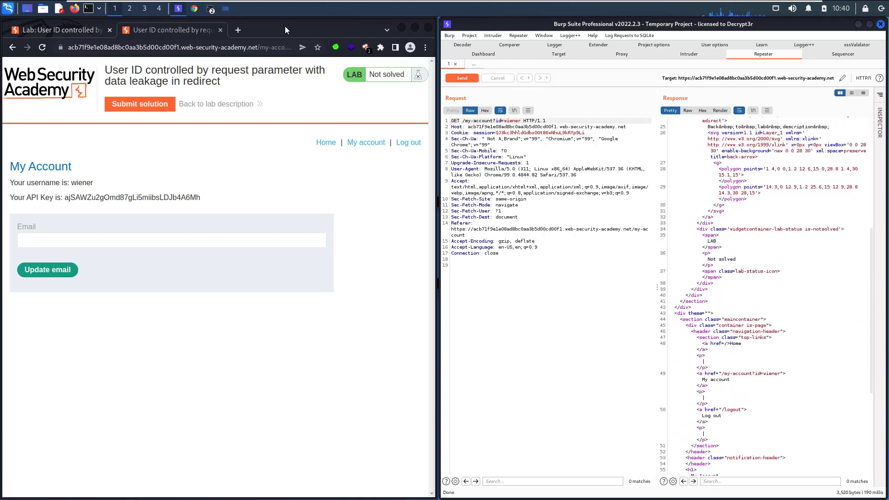
scroll(764, 299, "down", 3)
scroll(764, 299, "down", 2)
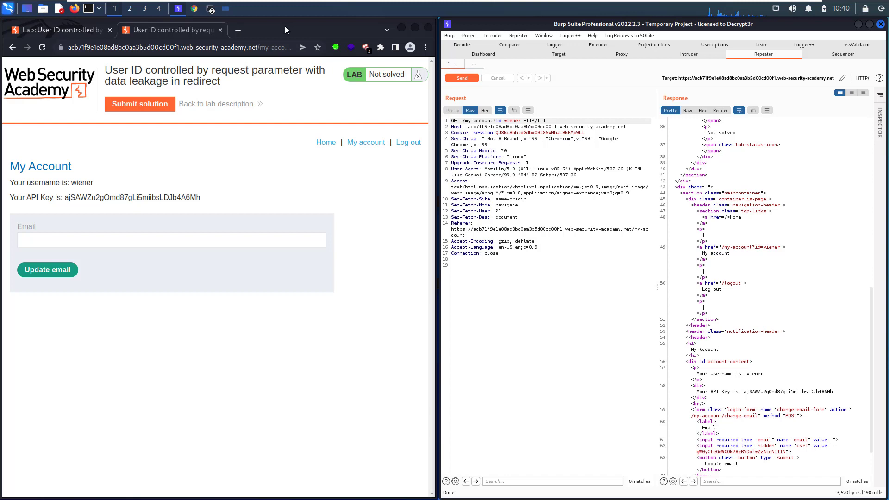
- Replace wiener with carlos in the id parameter and send the request
double_click(512, 121)
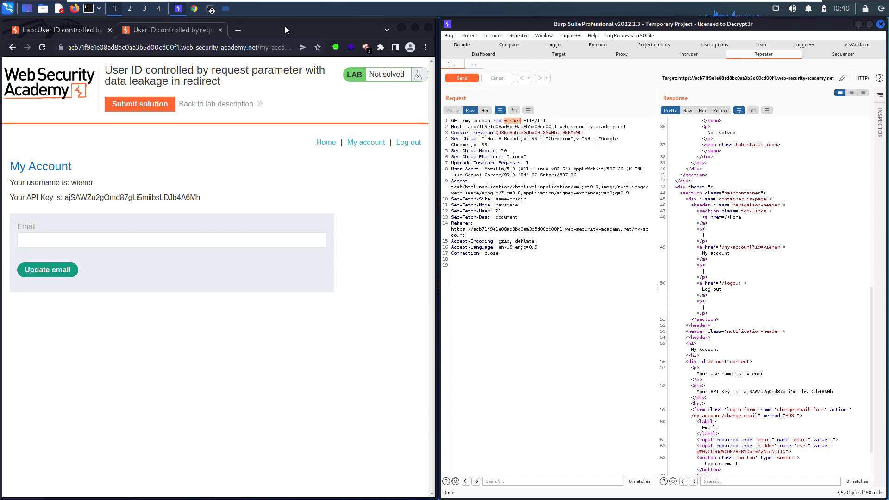
type("carlos")
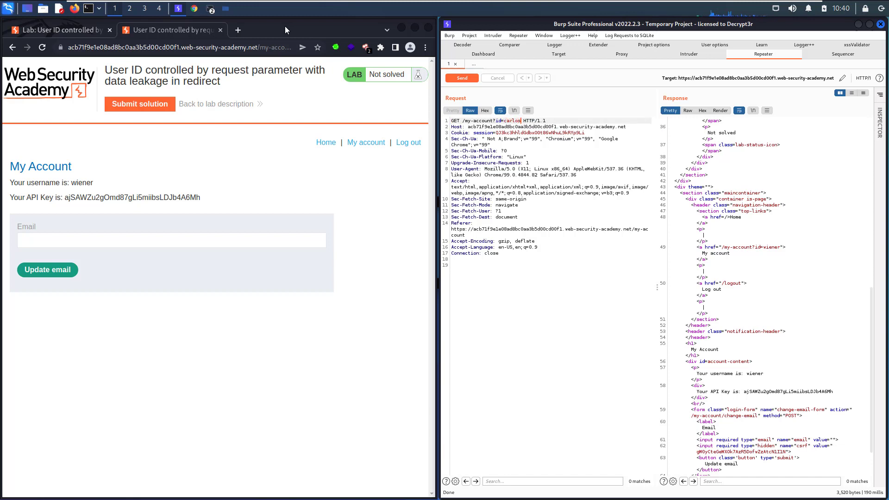
key("ctrl+space")
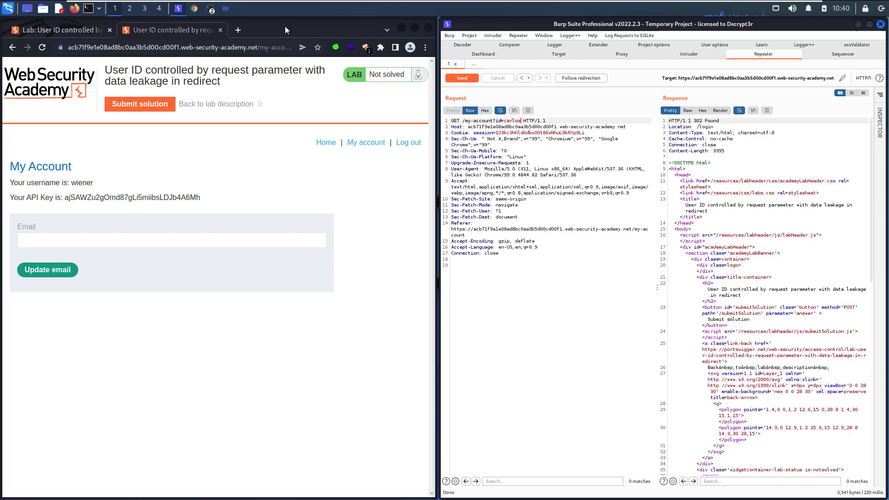
scroll(764, 299, "down", 2)
scroll(764, 298, "down", 2)
scroll(764, 299, "down", 3)
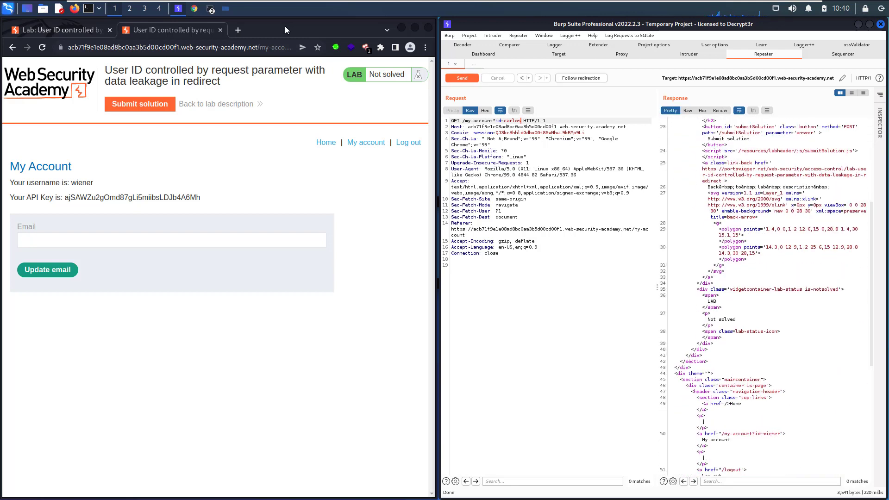
scroll(764, 298, "down", 2)
scroll(765, 299, "down", 2)
scroll(764, 299, "down", 2)
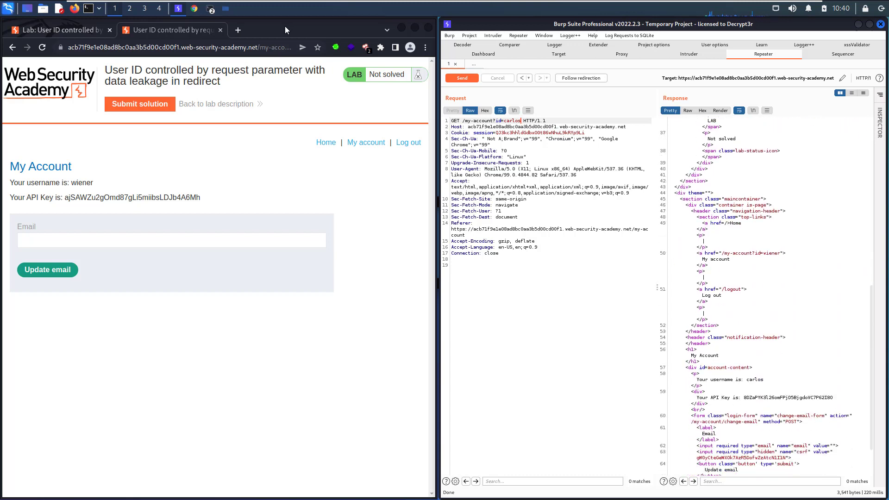
- Copy carlos's API key from the response, submit it as the answer, and exit full-screen
double_click(788, 398)
right_click(800, 398)
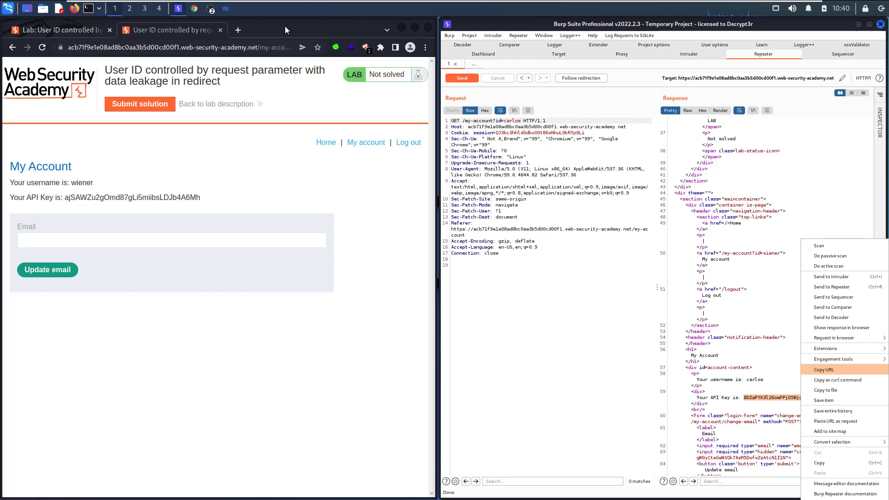
left_click(834, 462)
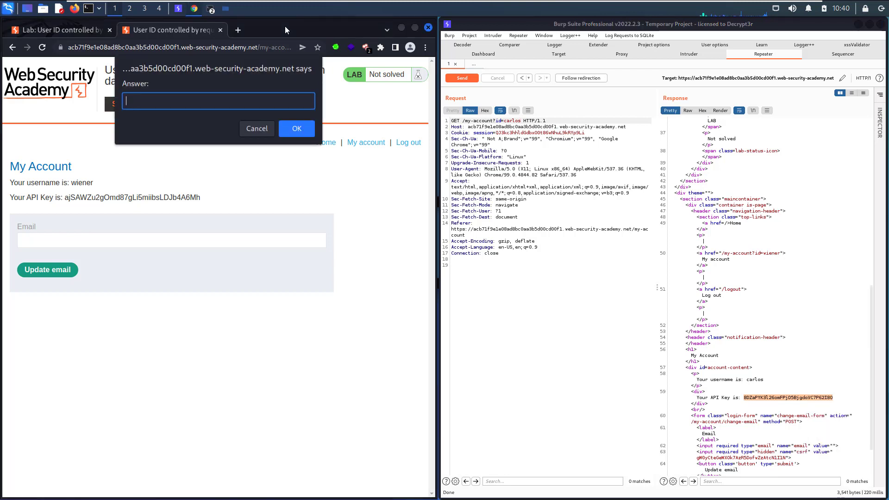
key("ctrl+v")
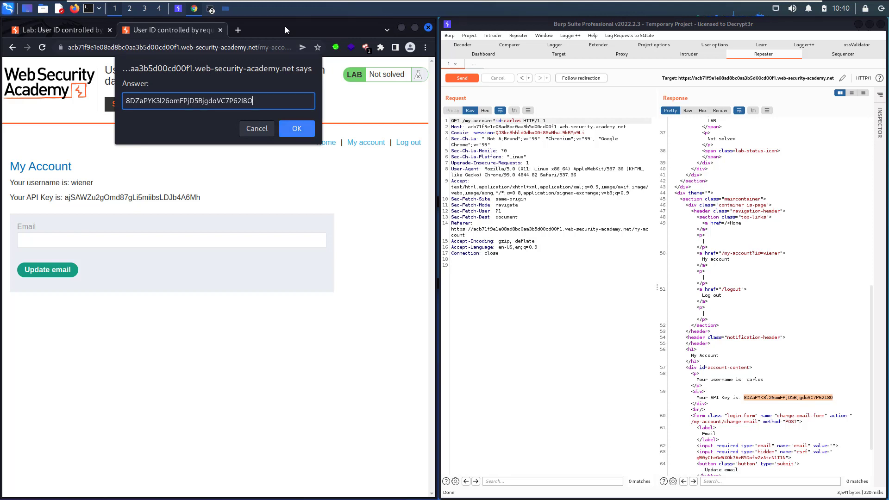
key("Return")
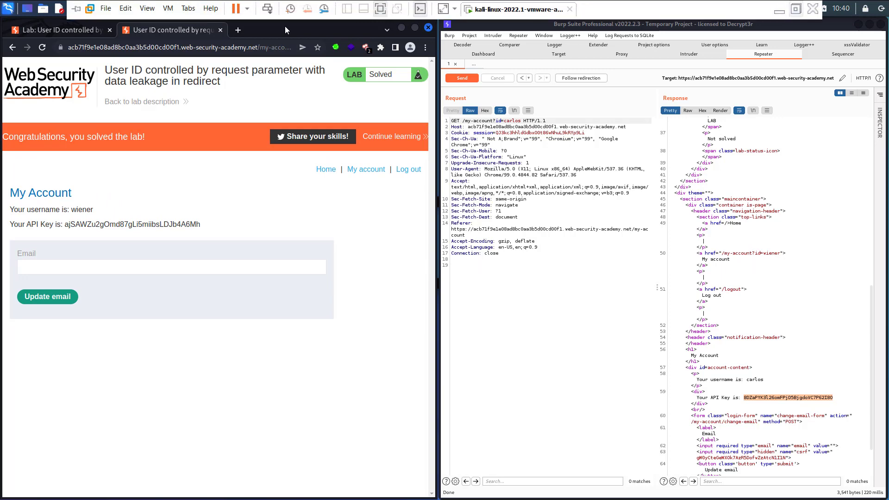
key("ctrl+alt+Return")
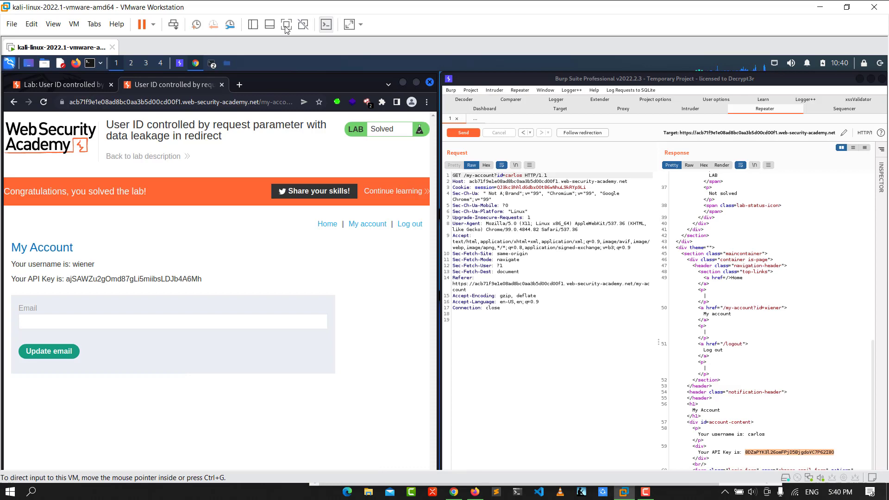